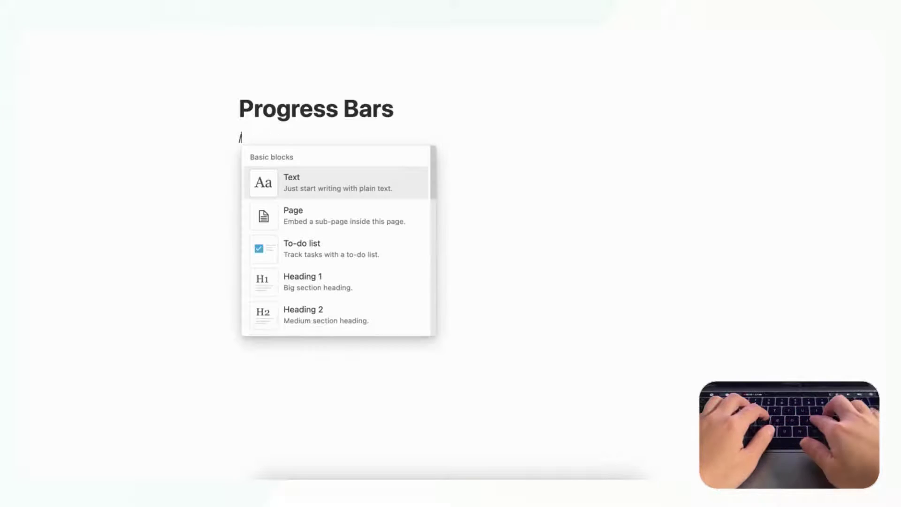
# Insert an inline database below the Progress Bars title and name it 'Sample Database'
pyautogui.write('data')
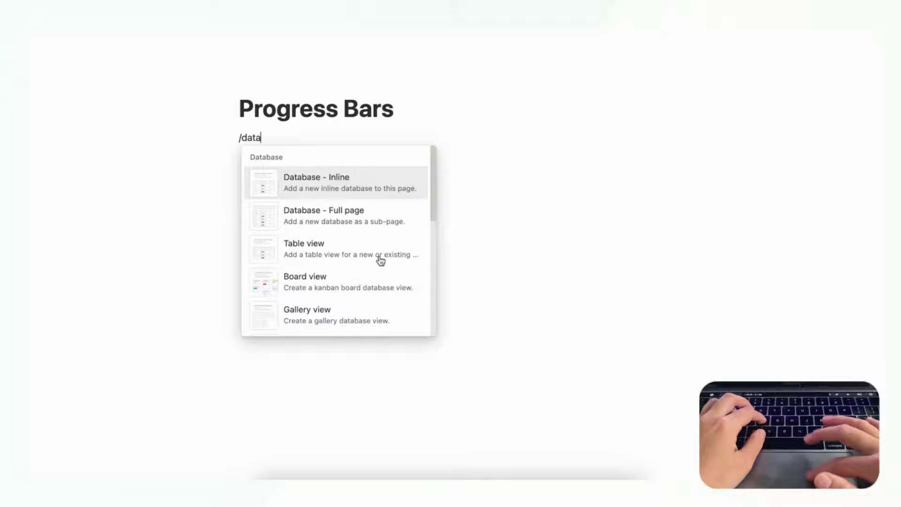
pyautogui.click(362, 188)
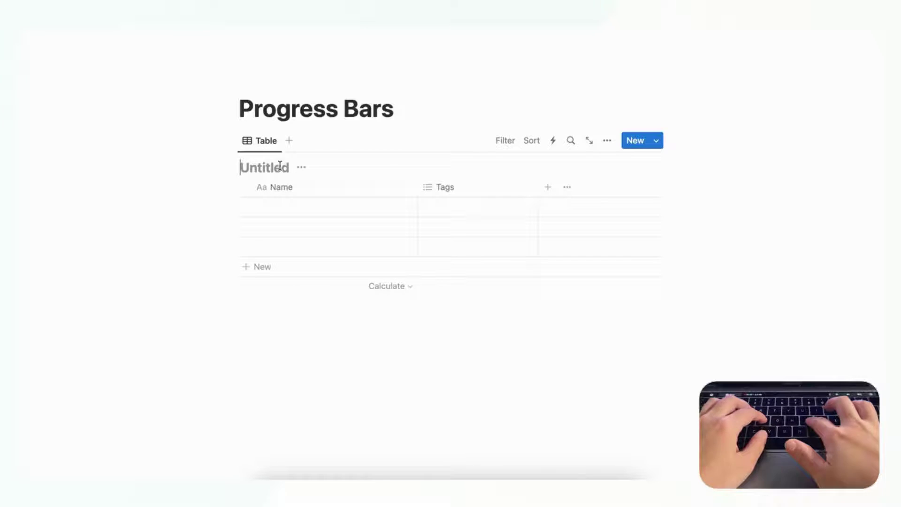
pyautogui.write('Sample Database')
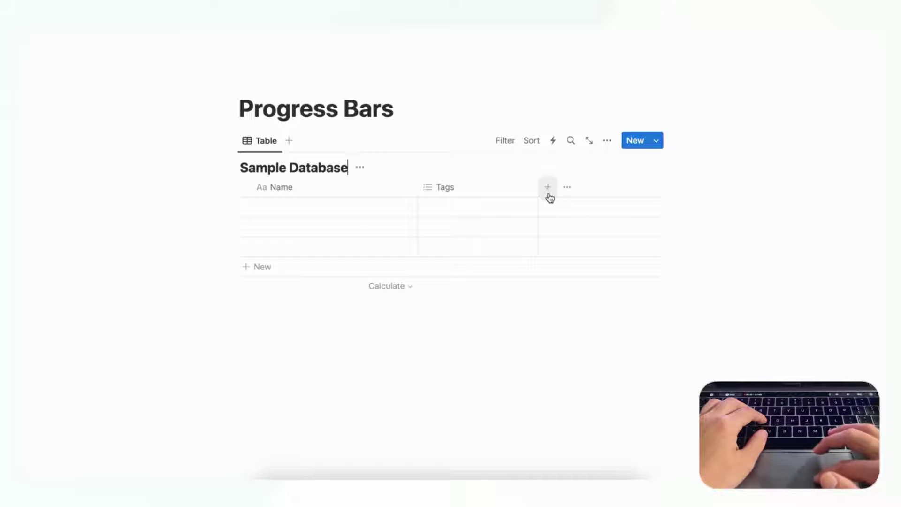
# Add a Number-type property as a third column in Sample Database
pyautogui.click(549, 192)
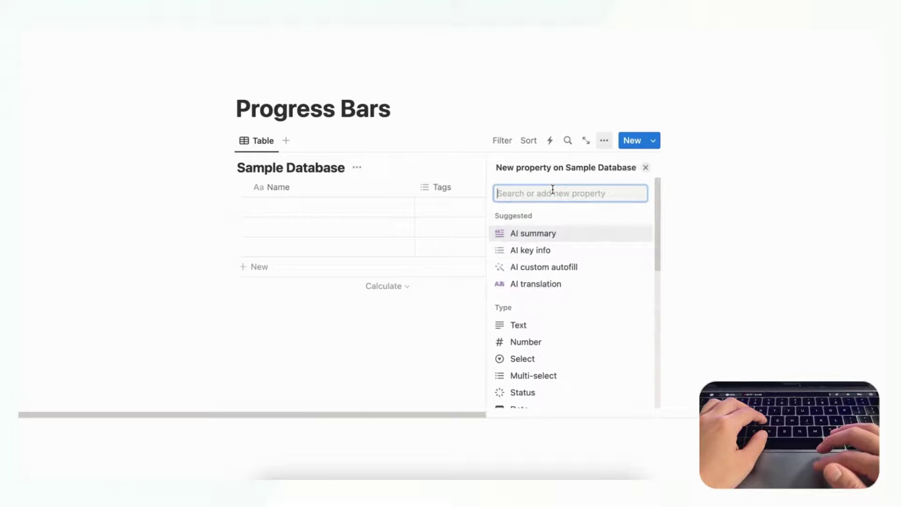
pyautogui.write('numb')
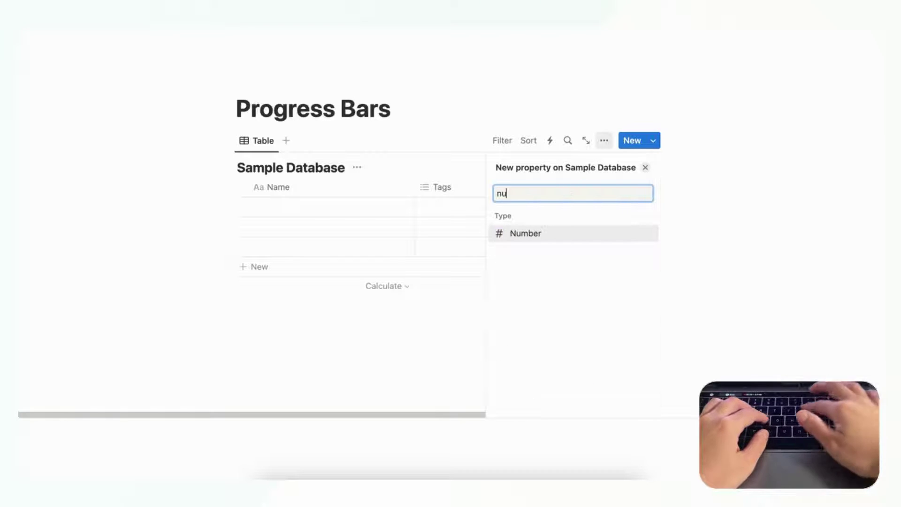
pyautogui.click(549, 233)
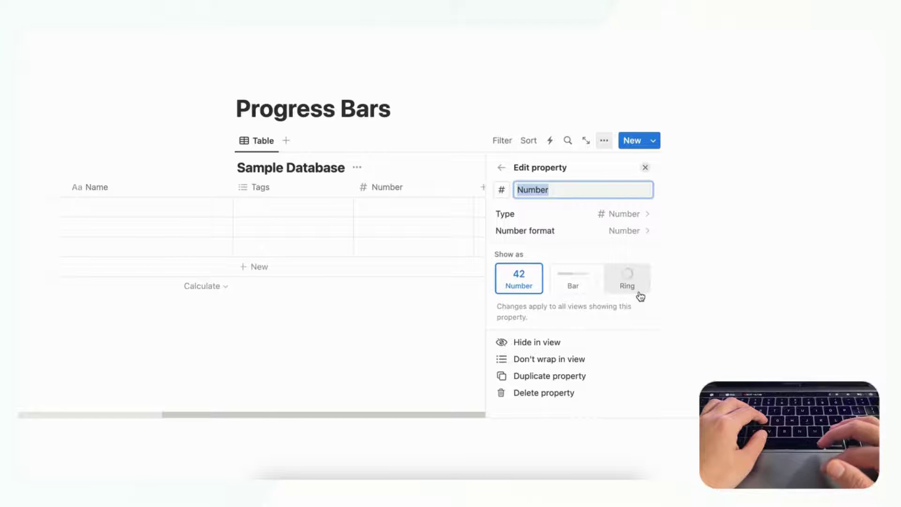
# Show the Number column as a Bar, keeping its colour Green
pyautogui.click(576, 287)
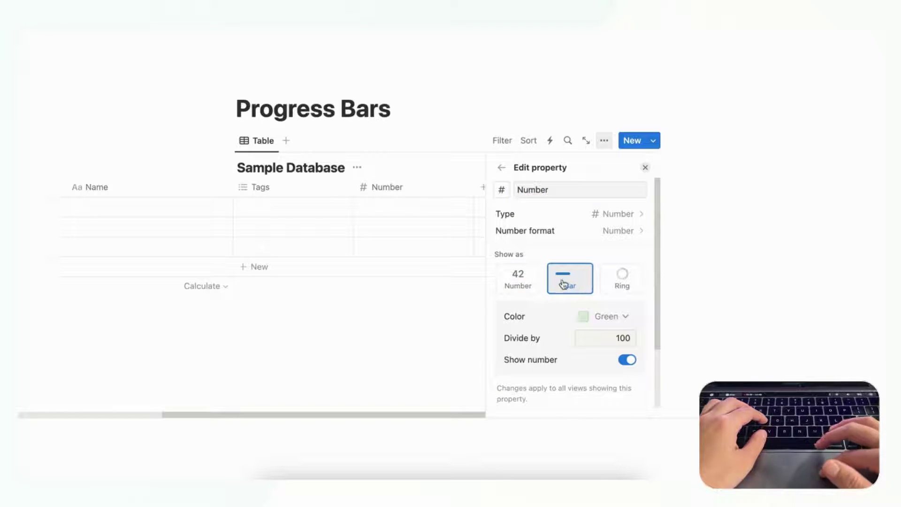
pyautogui.click(622, 319)
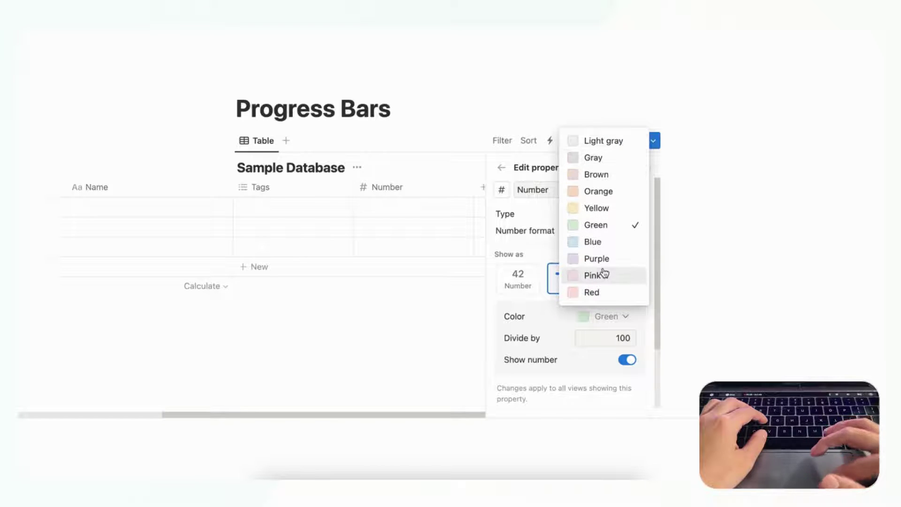
pyautogui.click(554, 323)
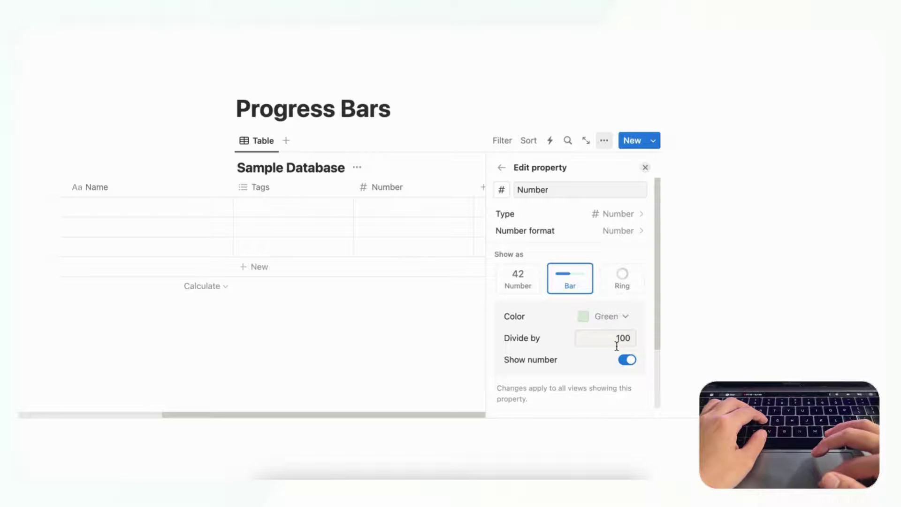
# Enter 20 as the first row's Number value
pyautogui.click(428, 209)
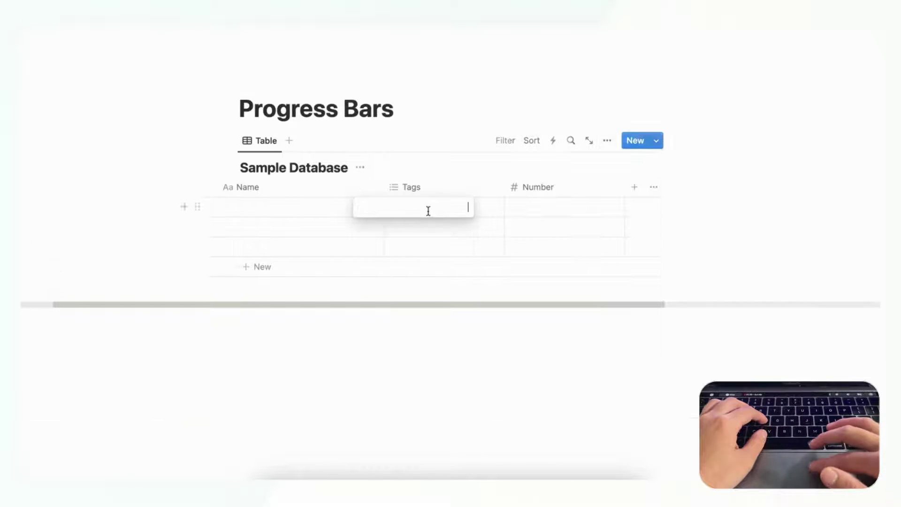
pyautogui.write('20')
pyautogui.press('Return')
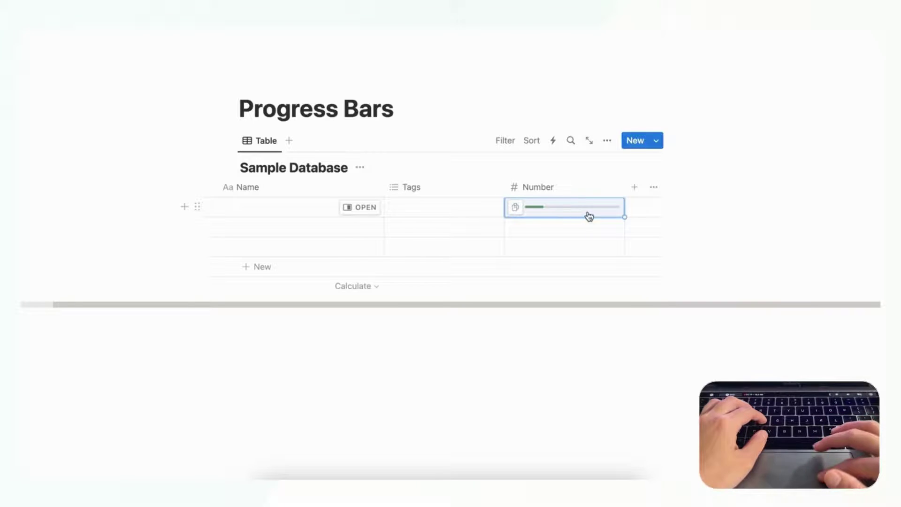
# Change the Number property's Divide by value from 100 to 200
pyautogui.moveTo(582, 216)
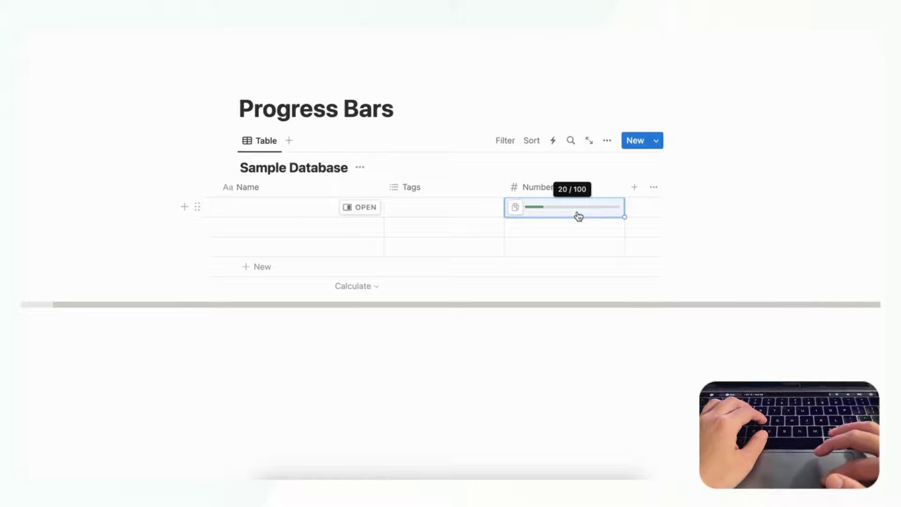
pyautogui.click(579, 192)
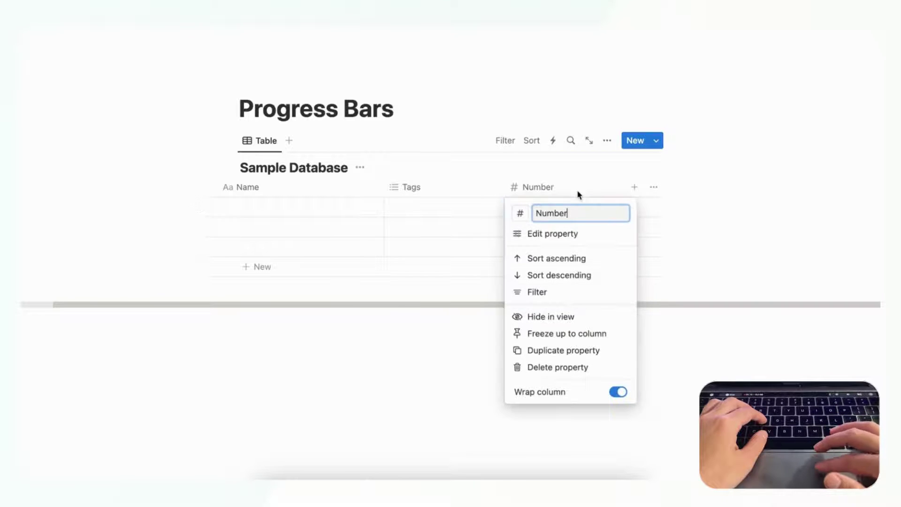
pyautogui.click(578, 233)
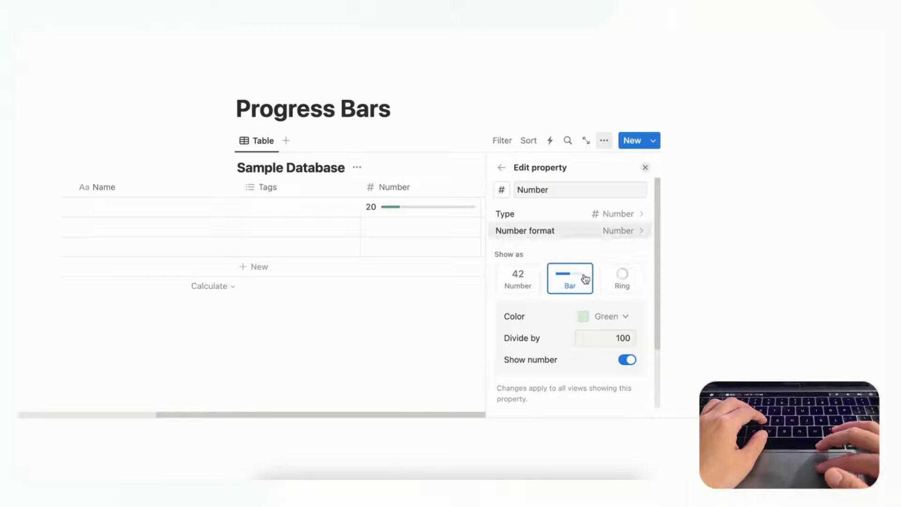
pyautogui.doubleClick(624, 338)
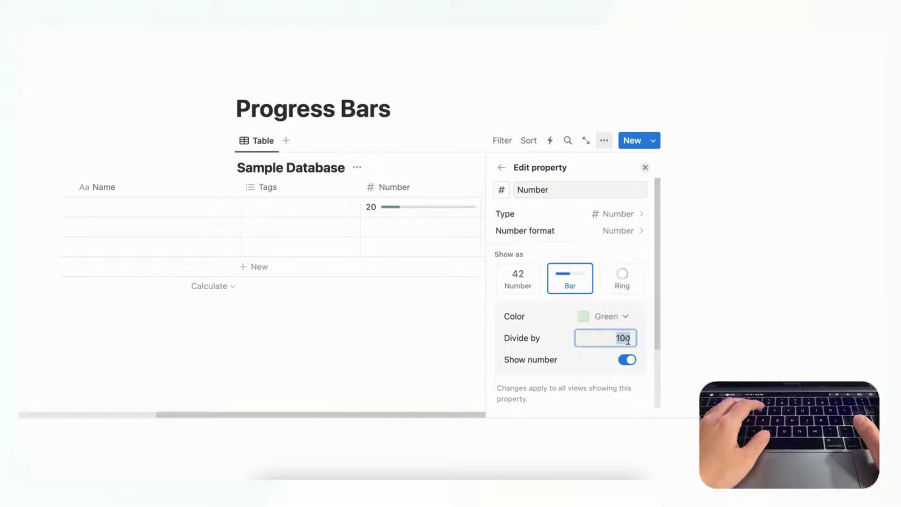
pyautogui.press('BackSpace')
pyautogui.write('200')
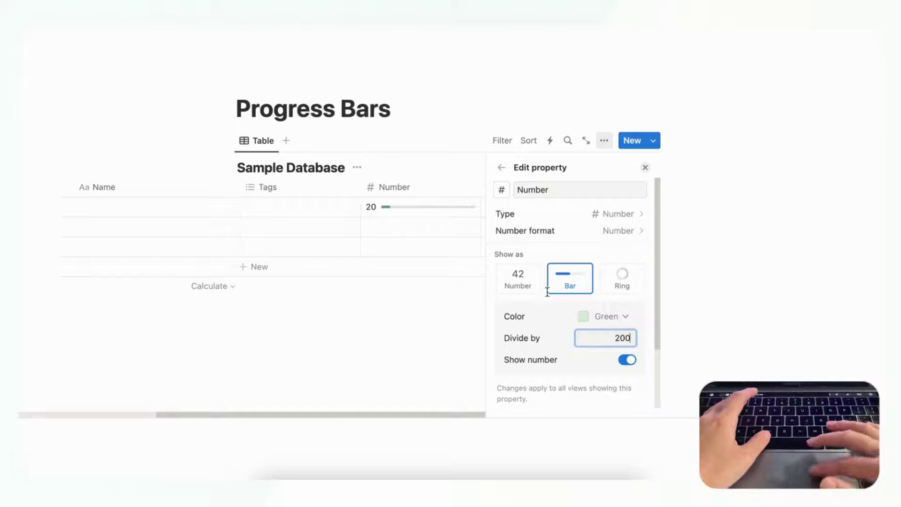
pyautogui.moveTo(436, 212)
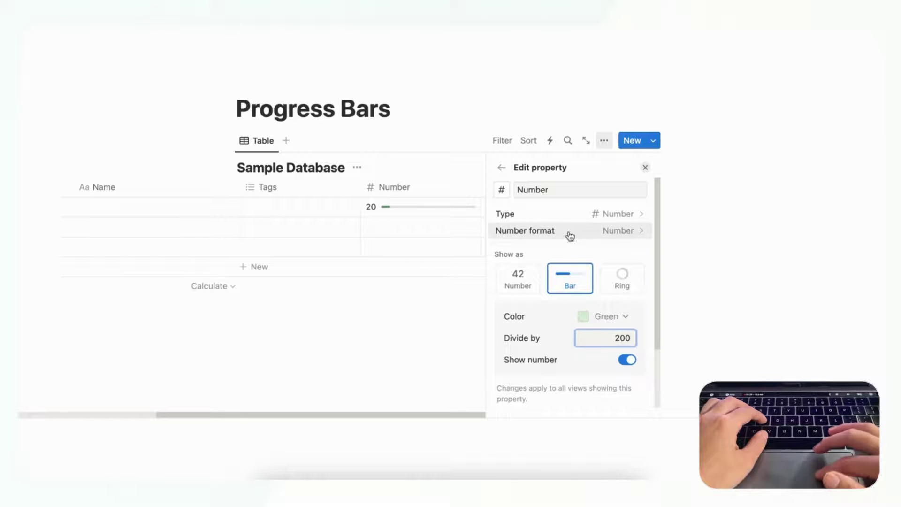
# Try the Percent and US Dollar number formats, leaving the format list unchanged
pyautogui.click(600, 237)
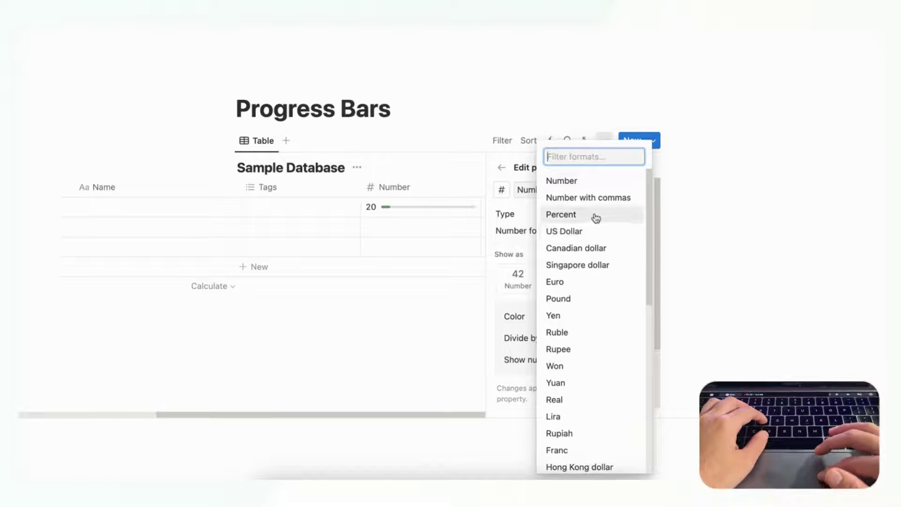
pyautogui.click(601, 217)
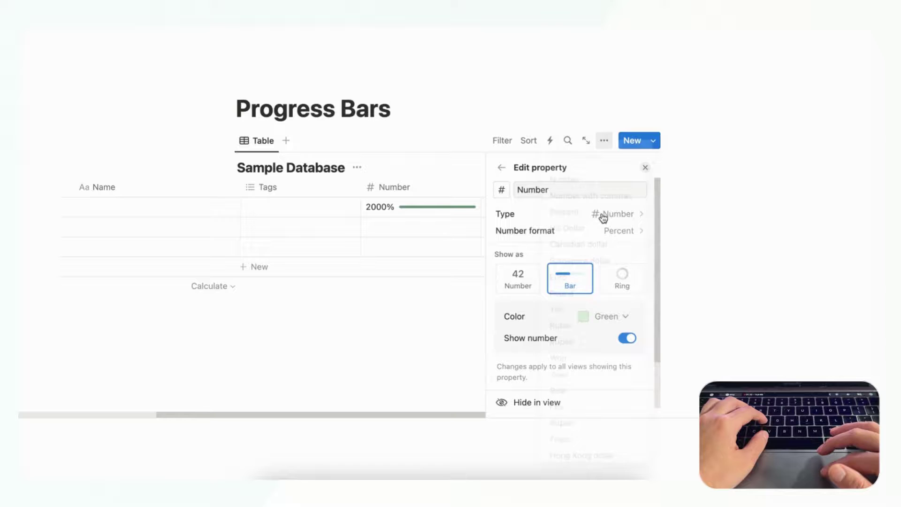
pyautogui.click(601, 235)
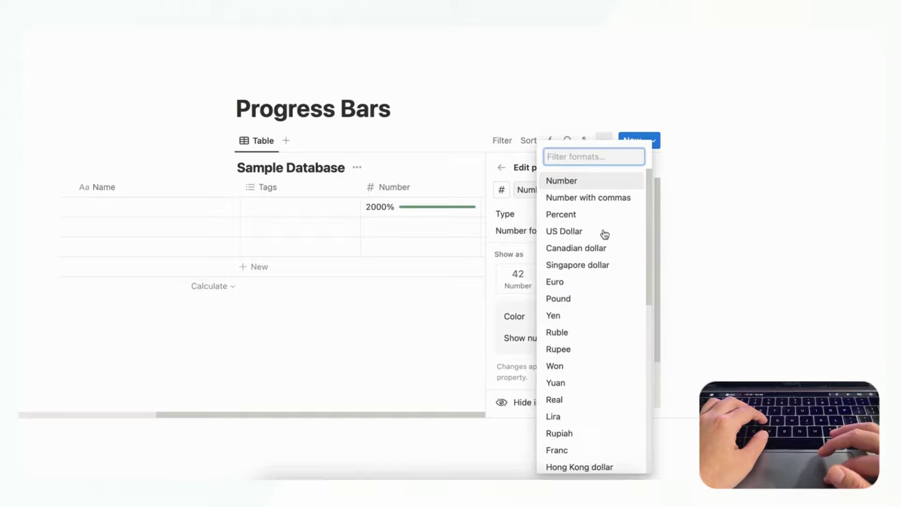
pyautogui.click(600, 233)
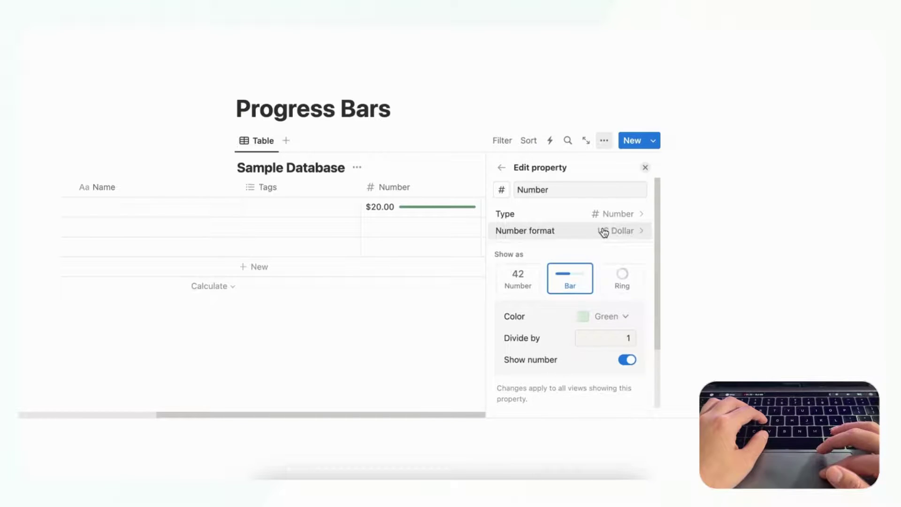
pyautogui.click(603, 232)
pyautogui.scroll(-5, 605, 315)
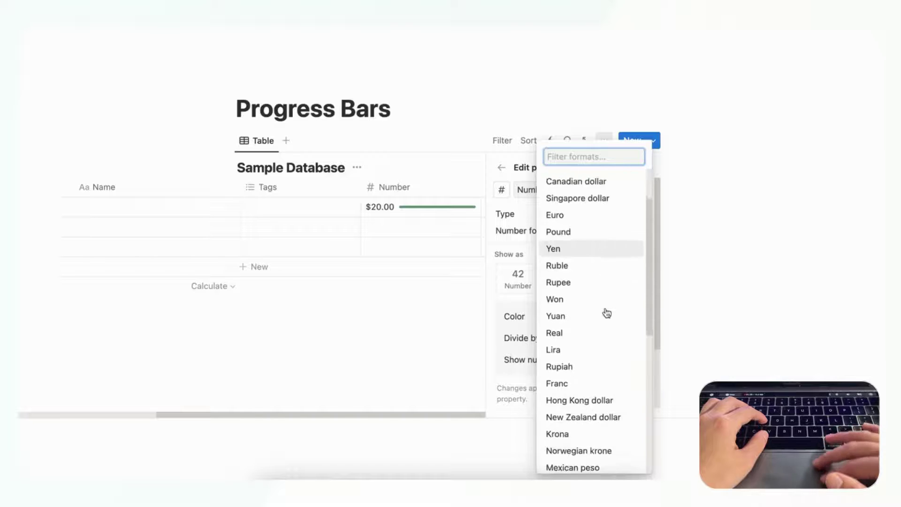
pyautogui.scroll(-3, 606, 314)
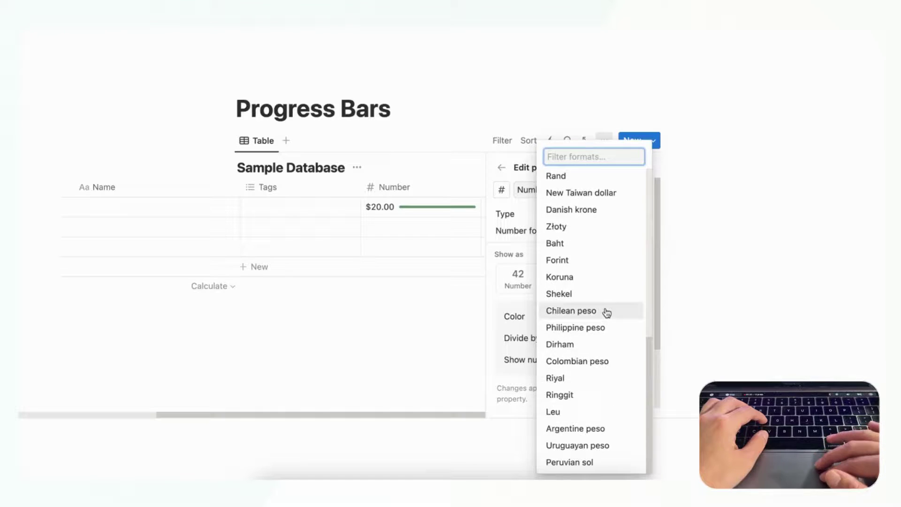
pyautogui.scroll(8, 607, 314)
pyautogui.press('Escape')
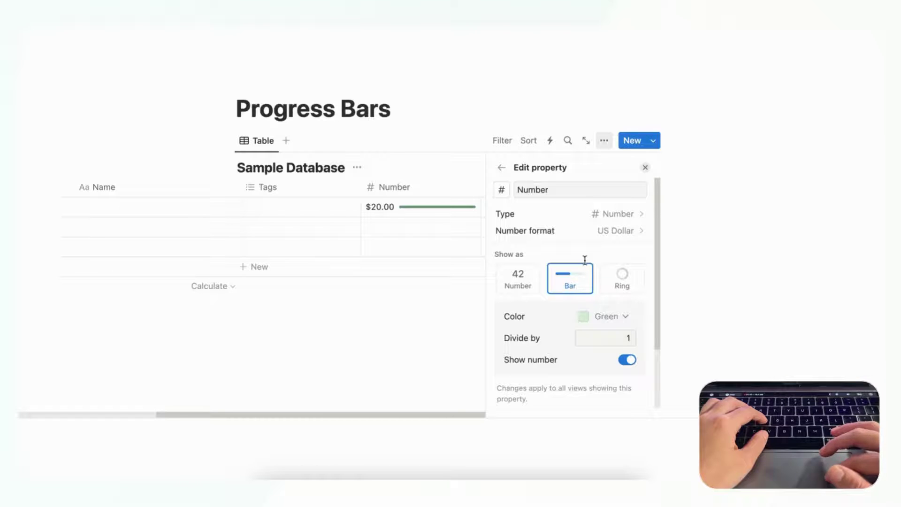
# Set Divide by to 200, choose Number format, and show the column as a plain number
pyautogui.click(604, 336)
pyautogui.press('BackSpace')
pyautogui.write('200')
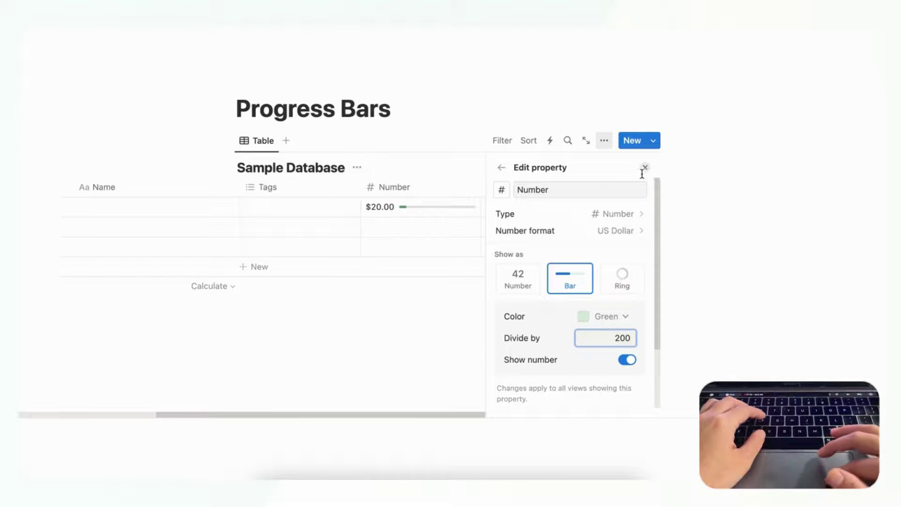
pyautogui.click(583, 231)
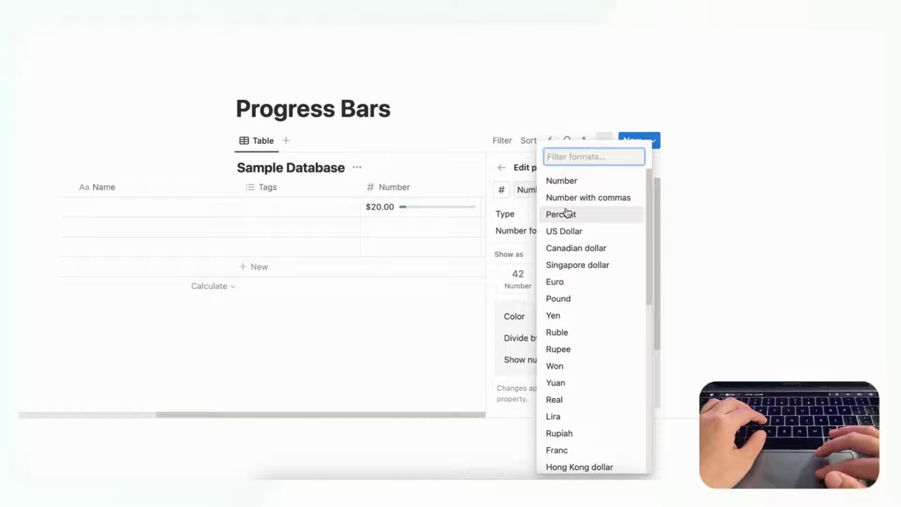
pyautogui.click(569, 181)
pyautogui.click(517, 278)
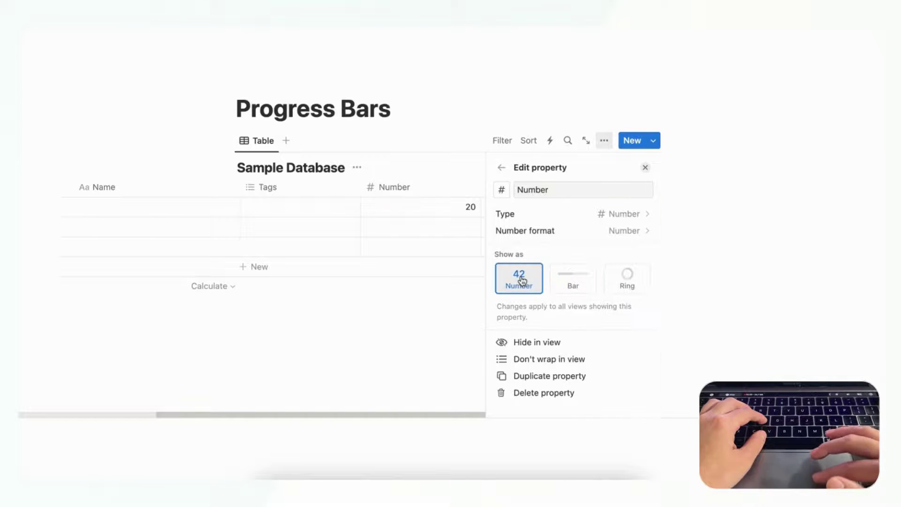
# Add a second Number-type column to Sample Database
pyautogui.click(646, 168)
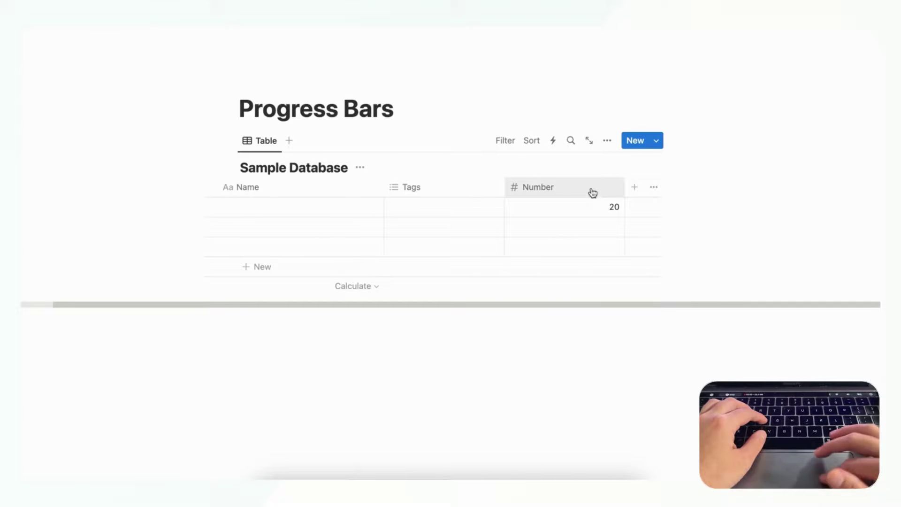
pyautogui.click(634, 188)
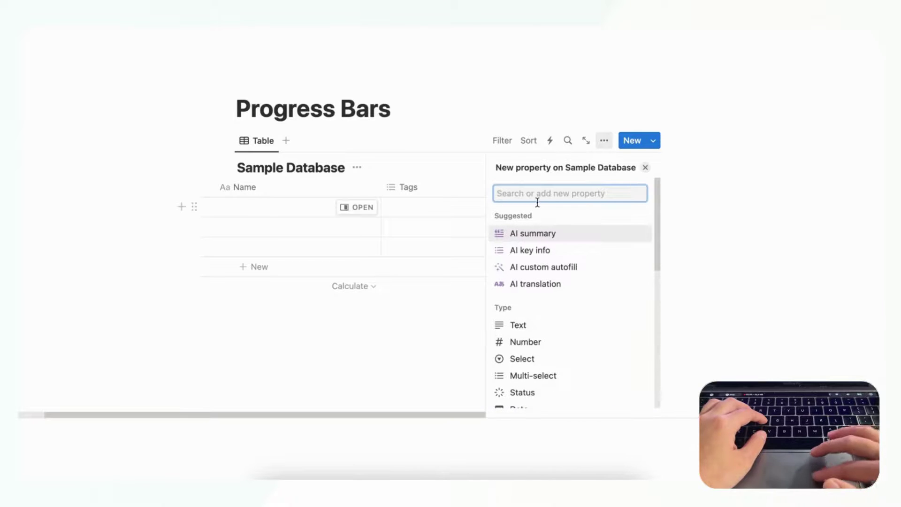
pyautogui.write('numb')
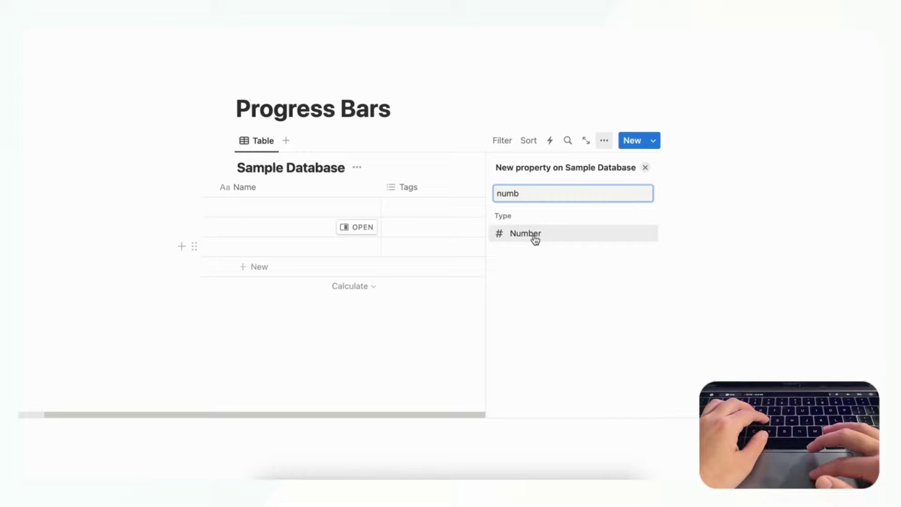
pyautogui.click(533, 235)
# Name the new column Pages holding 200, and rename the original Number column to Bookmark
pyautogui.click(645, 168)
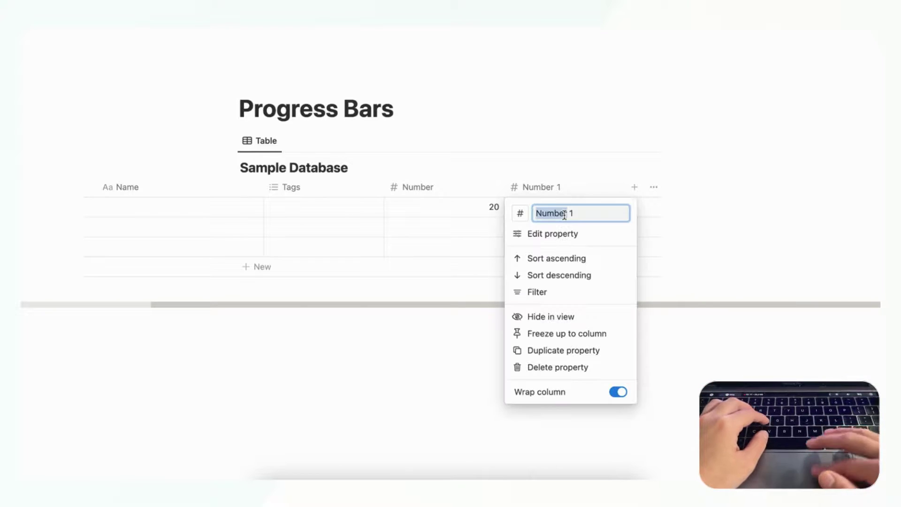
pyautogui.write('Pages')
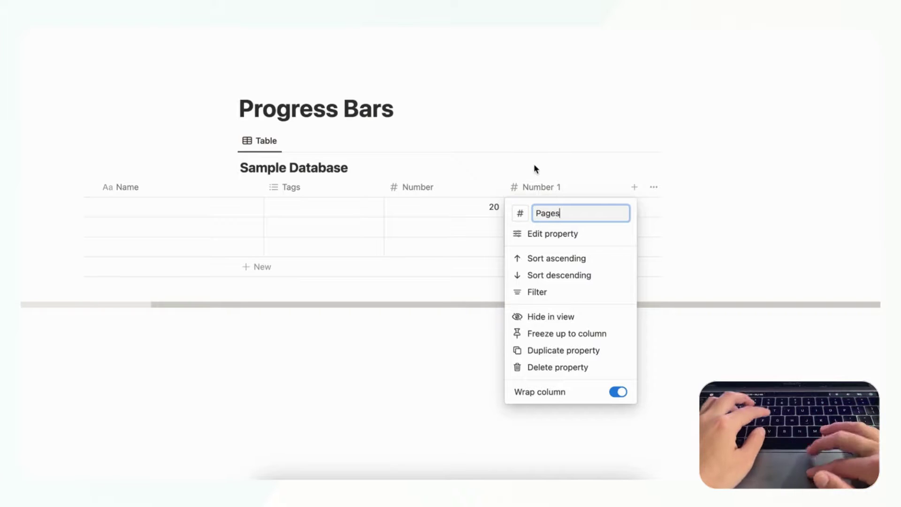
pyautogui.click(534, 164)
pyautogui.click(441, 189)
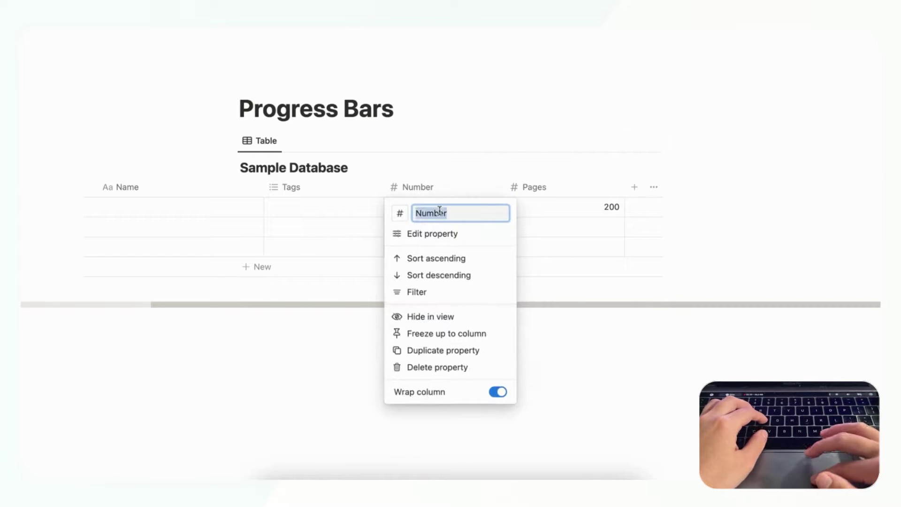
pyautogui.write('Bookmark')
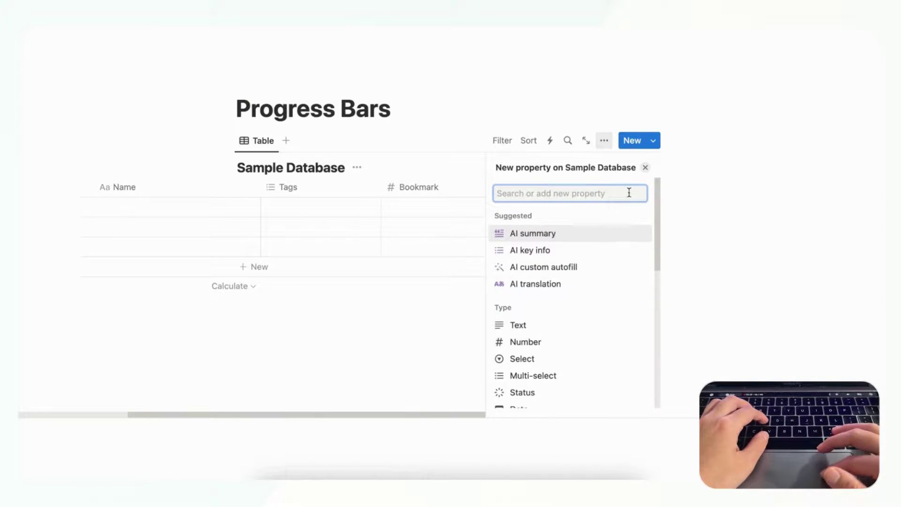
# Add a Formula column with the formula Bookmark / Pages
pyautogui.write('formula')
pyautogui.click(573, 233)
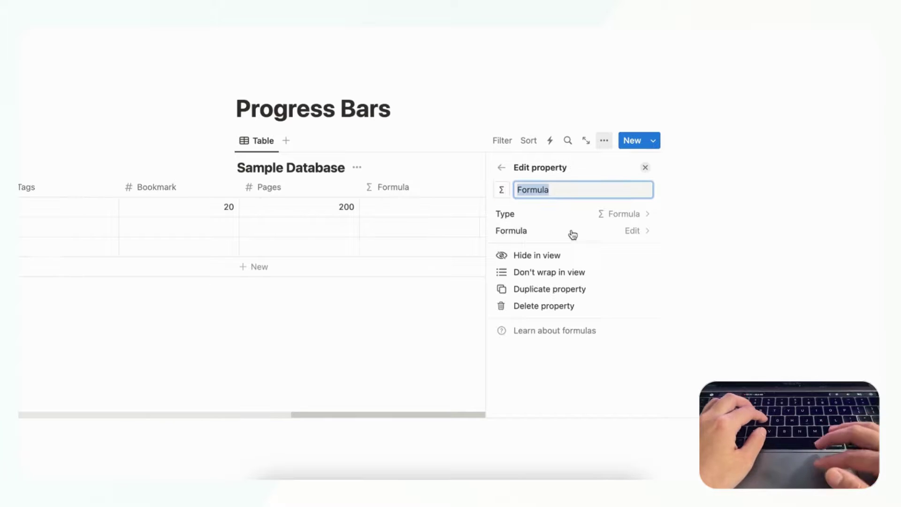
pyautogui.click(600, 230)
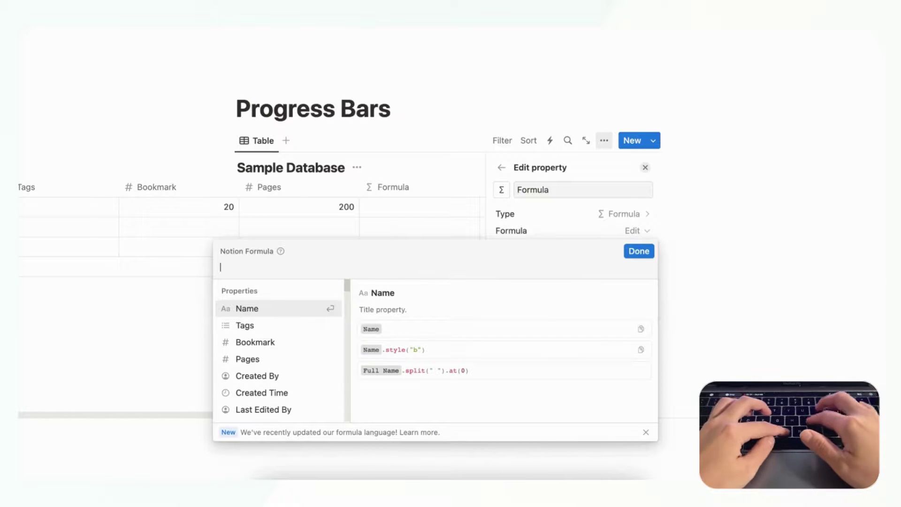
pyautogui.write('book')
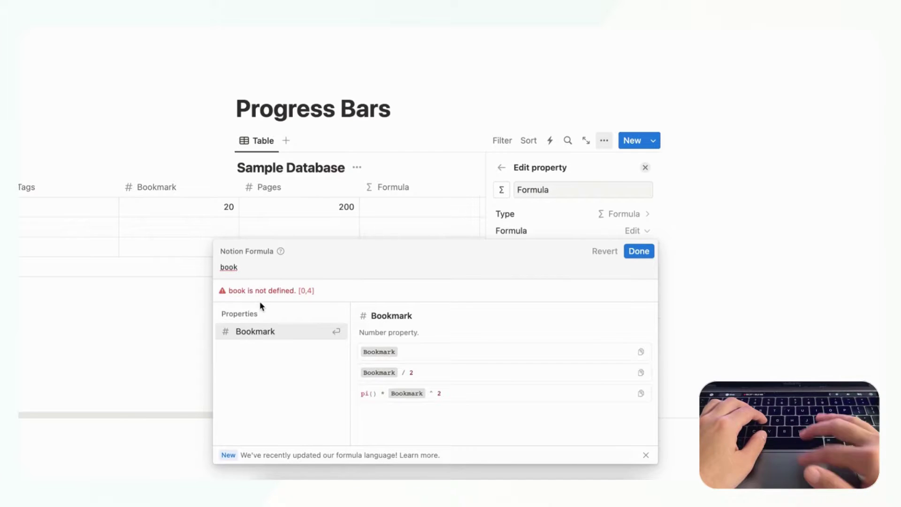
pyautogui.press('Return')
pyautogui.write('/pages')
pyautogui.press('Return')
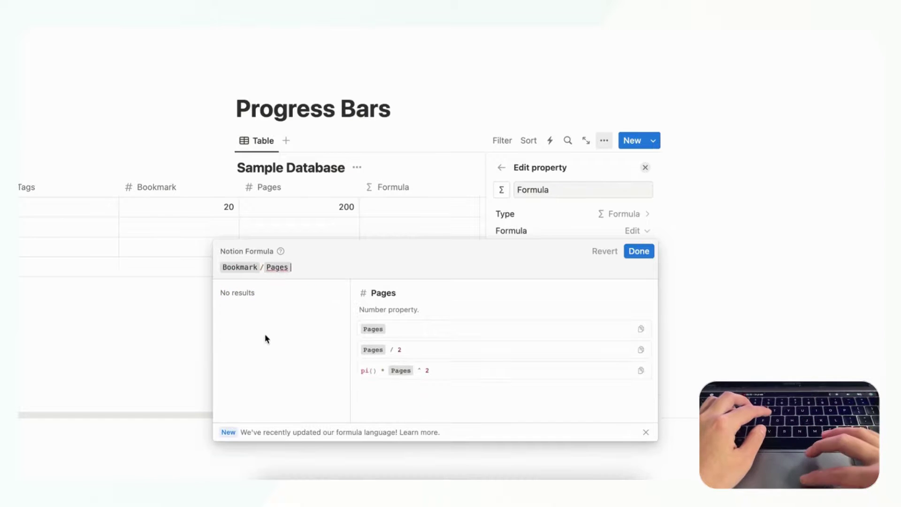
pyautogui.click(637, 254)
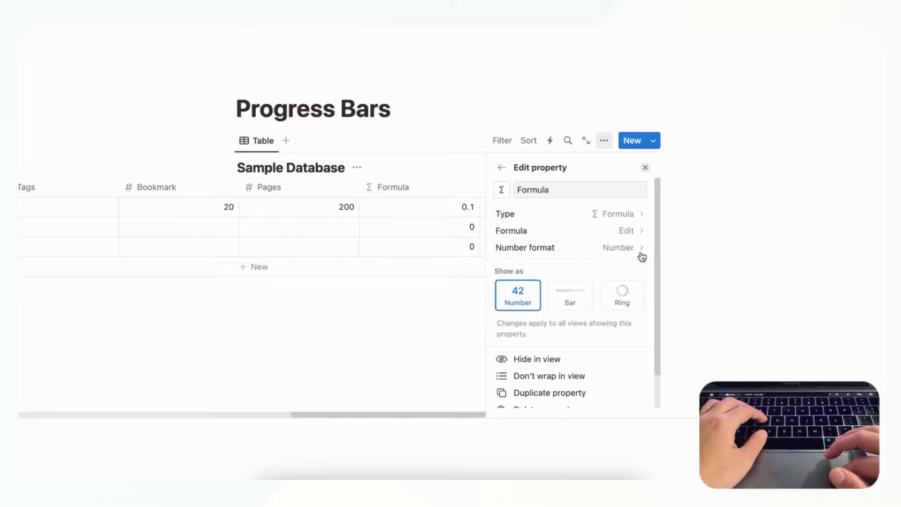
# Show the formula results as a bar with Percent number format
pyautogui.click(574, 300)
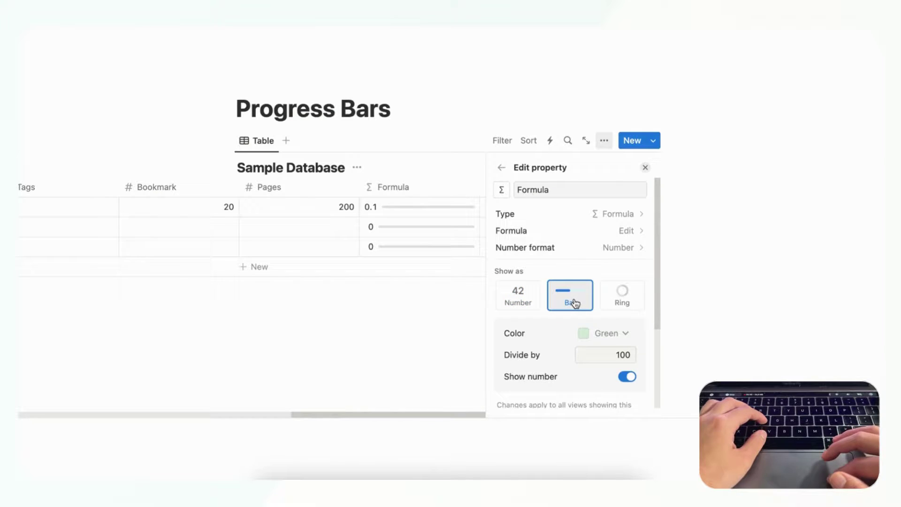
pyautogui.click(611, 253)
pyautogui.click(585, 217)
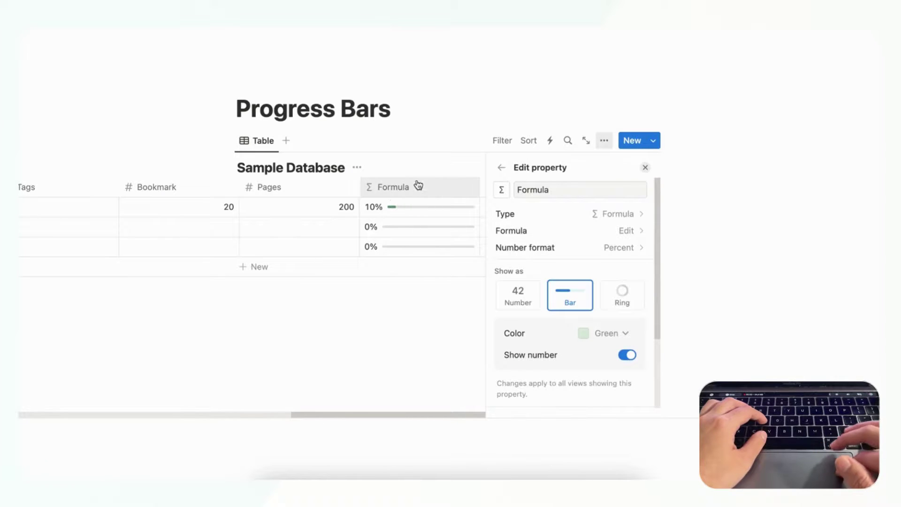
pyautogui.moveTo(390, 207)
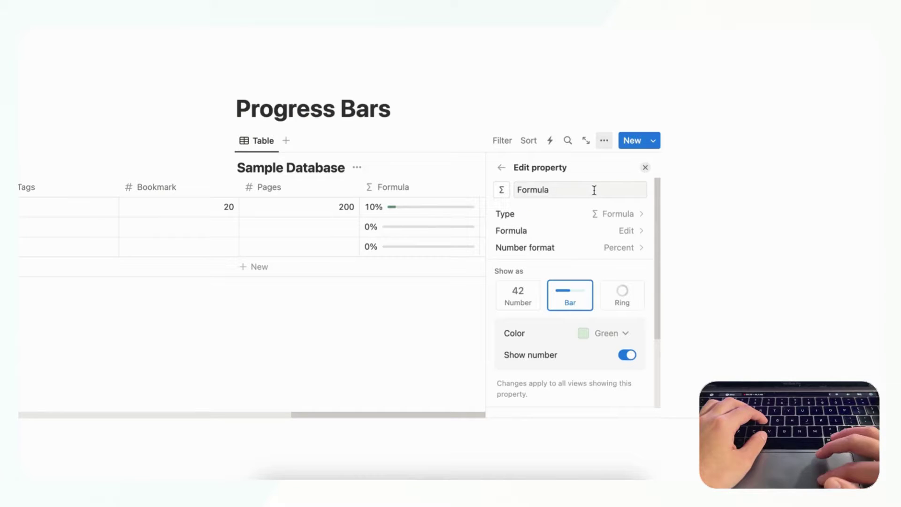
pyautogui.click(645, 168)
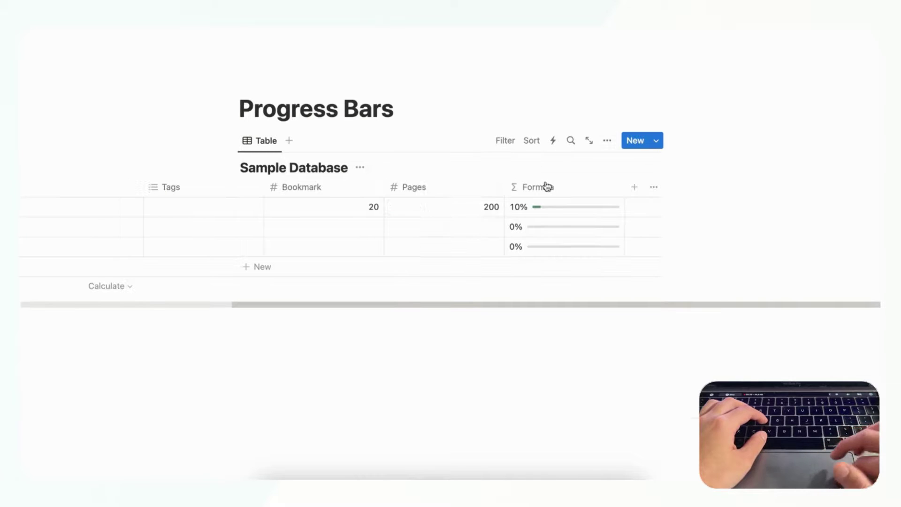
# Change the first row's Bookmark from 20 to 200, then reopen the Formula column's property settings
pyautogui.click(358, 211)
pyautogui.write('0')
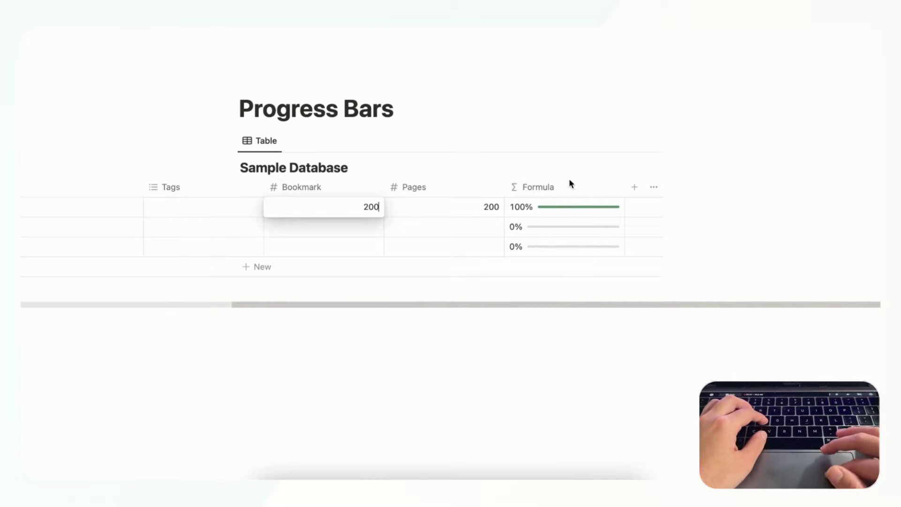
pyautogui.press('Escape')
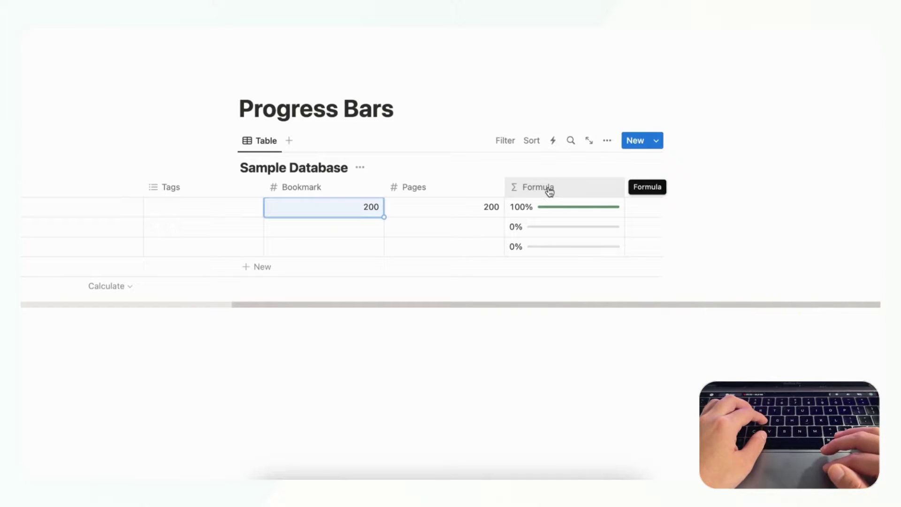
pyautogui.click(549, 191)
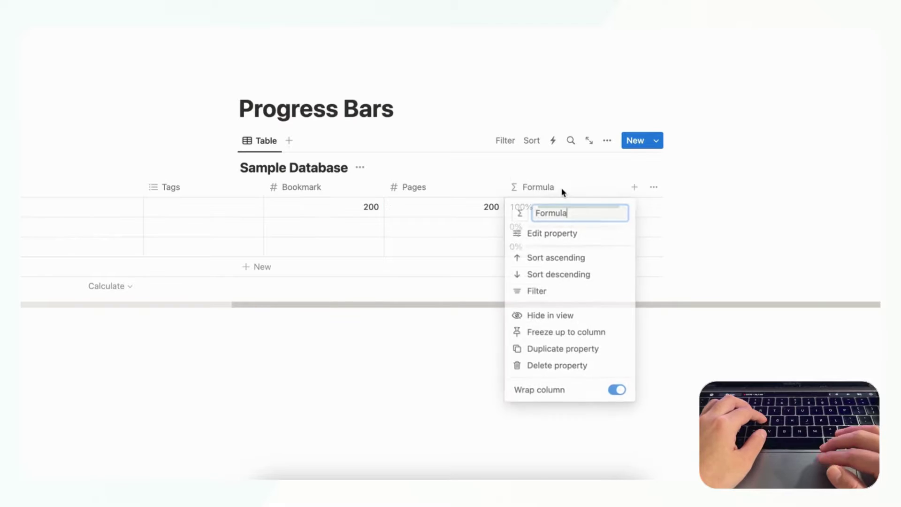
pyautogui.click(579, 238)
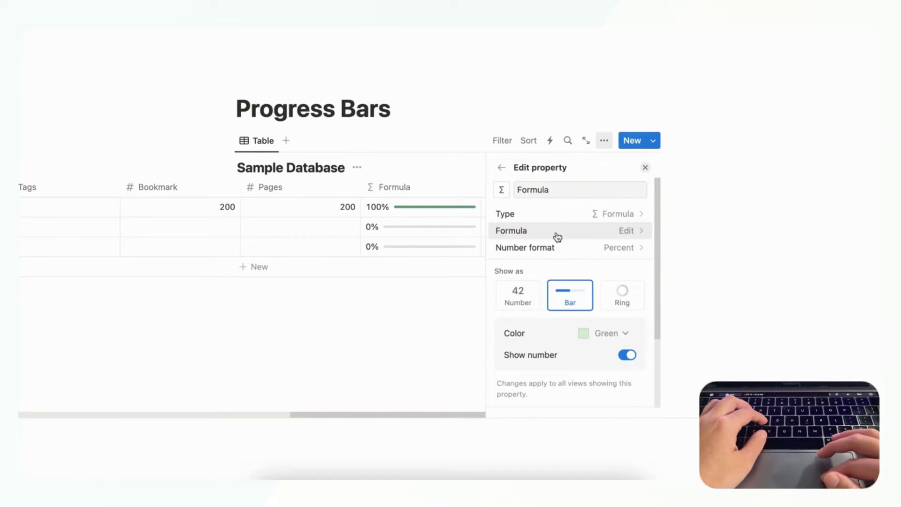
# Switch the Formula display to Ring, trying Orange before settling back on Green
pyautogui.click(624, 296)
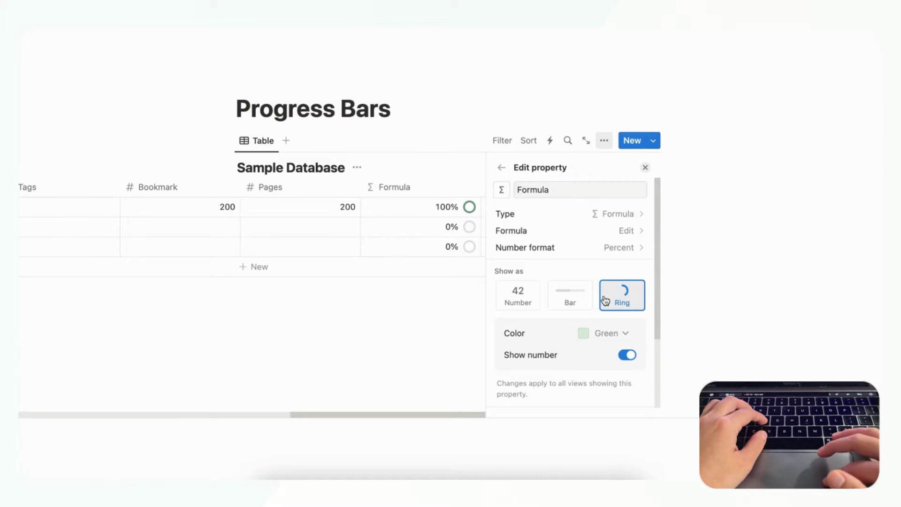
pyautogui.click(626, 332)
pyautogui.click(613, 211)
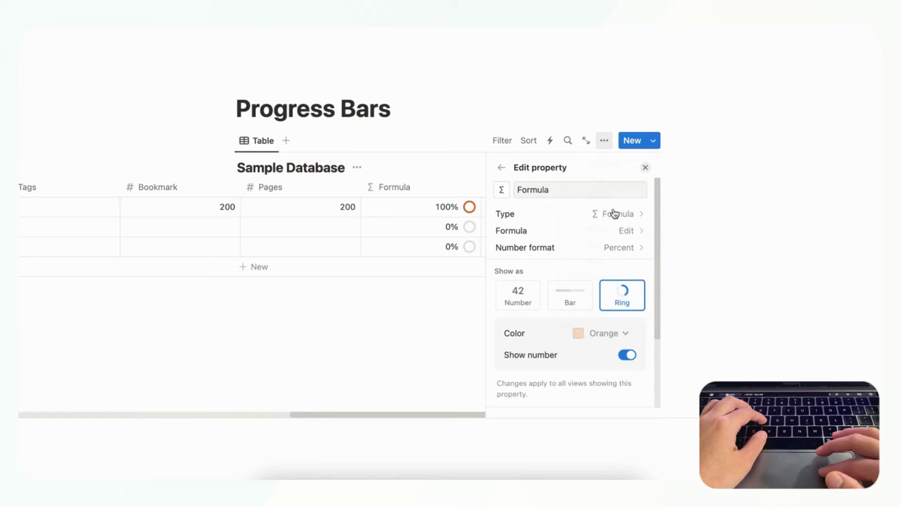
pyautogui.click(614, 332)
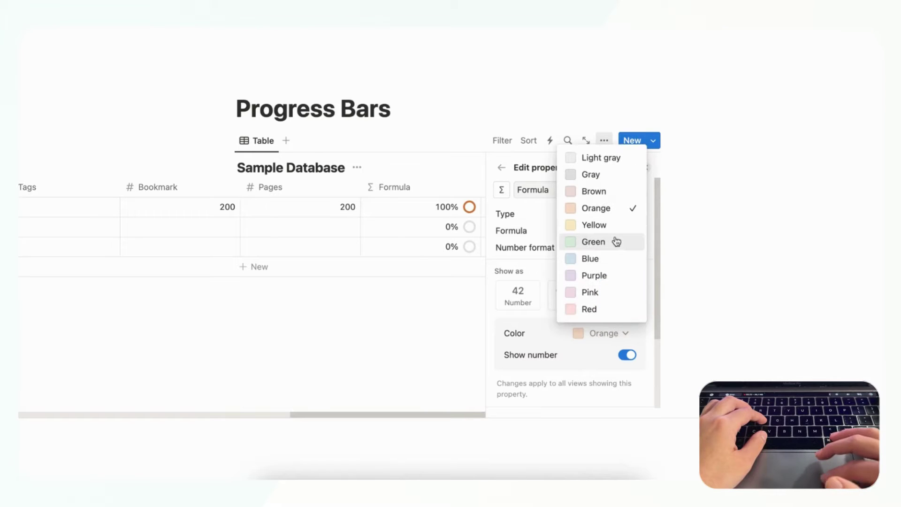
pyautogui.click(612, 244)
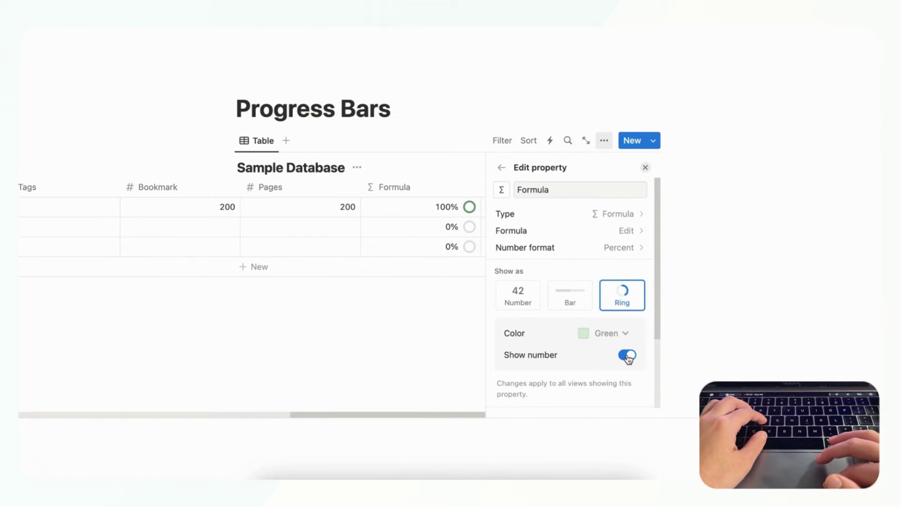